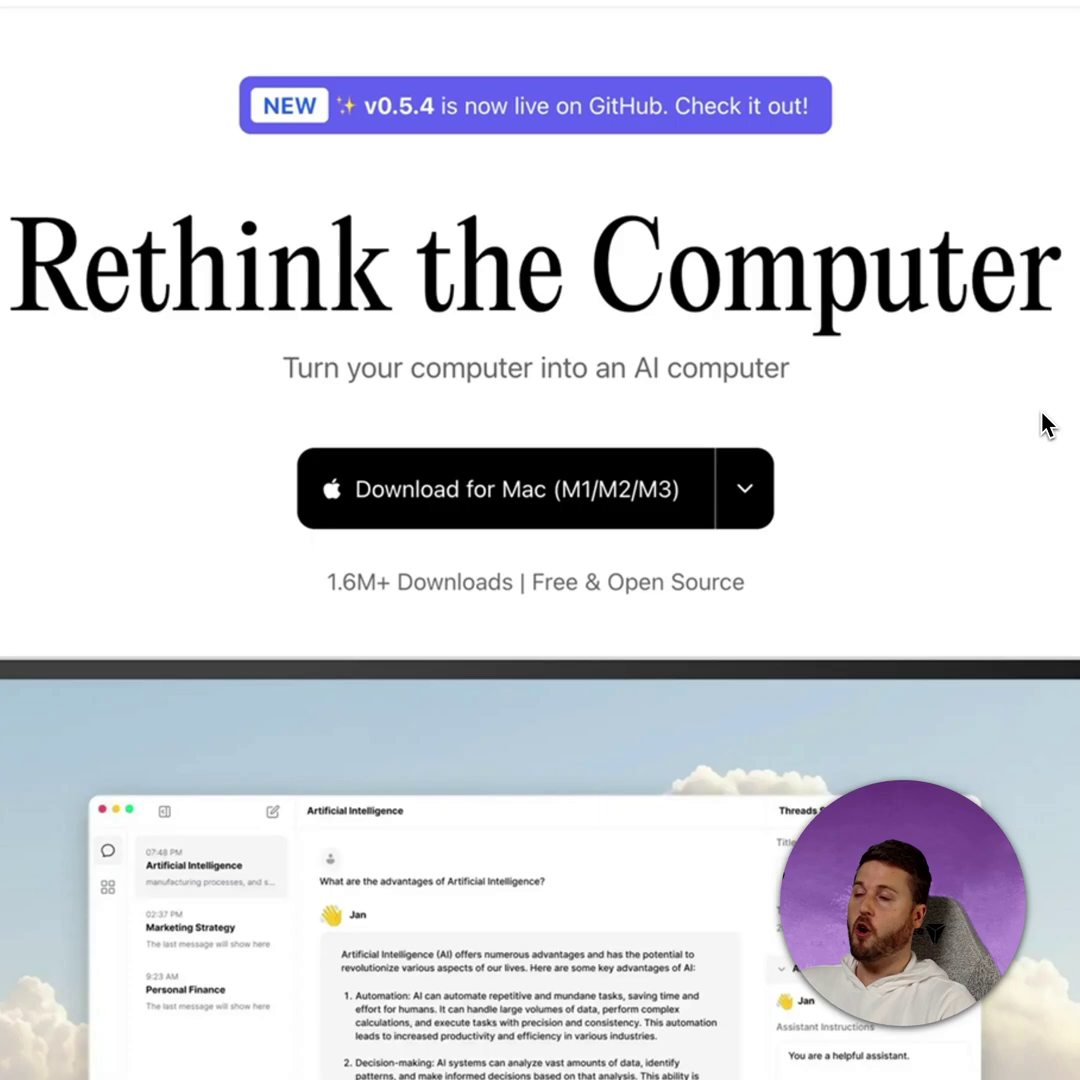
scroll(1045, 425, down, 5)
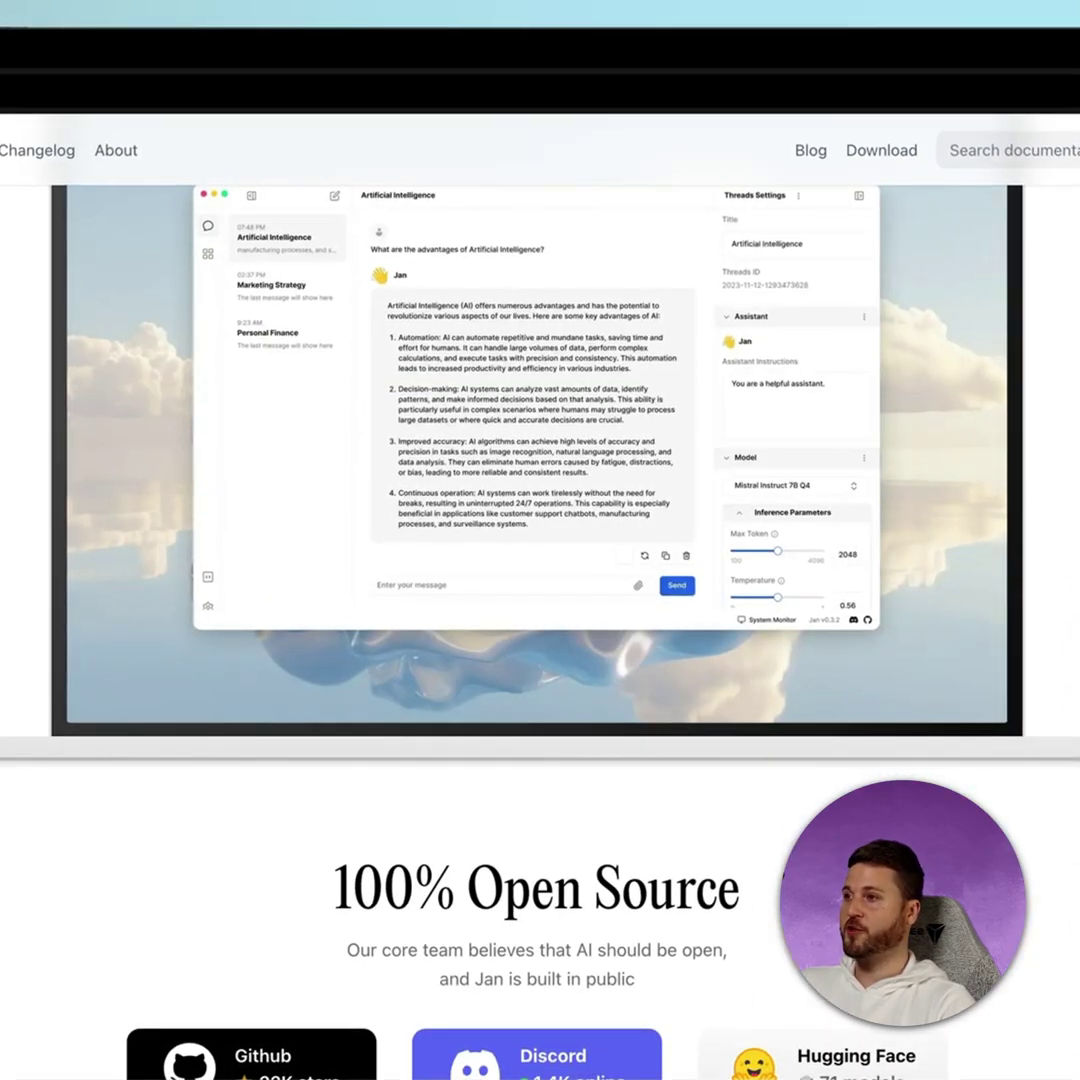
scroll(701, 913, down, 3)
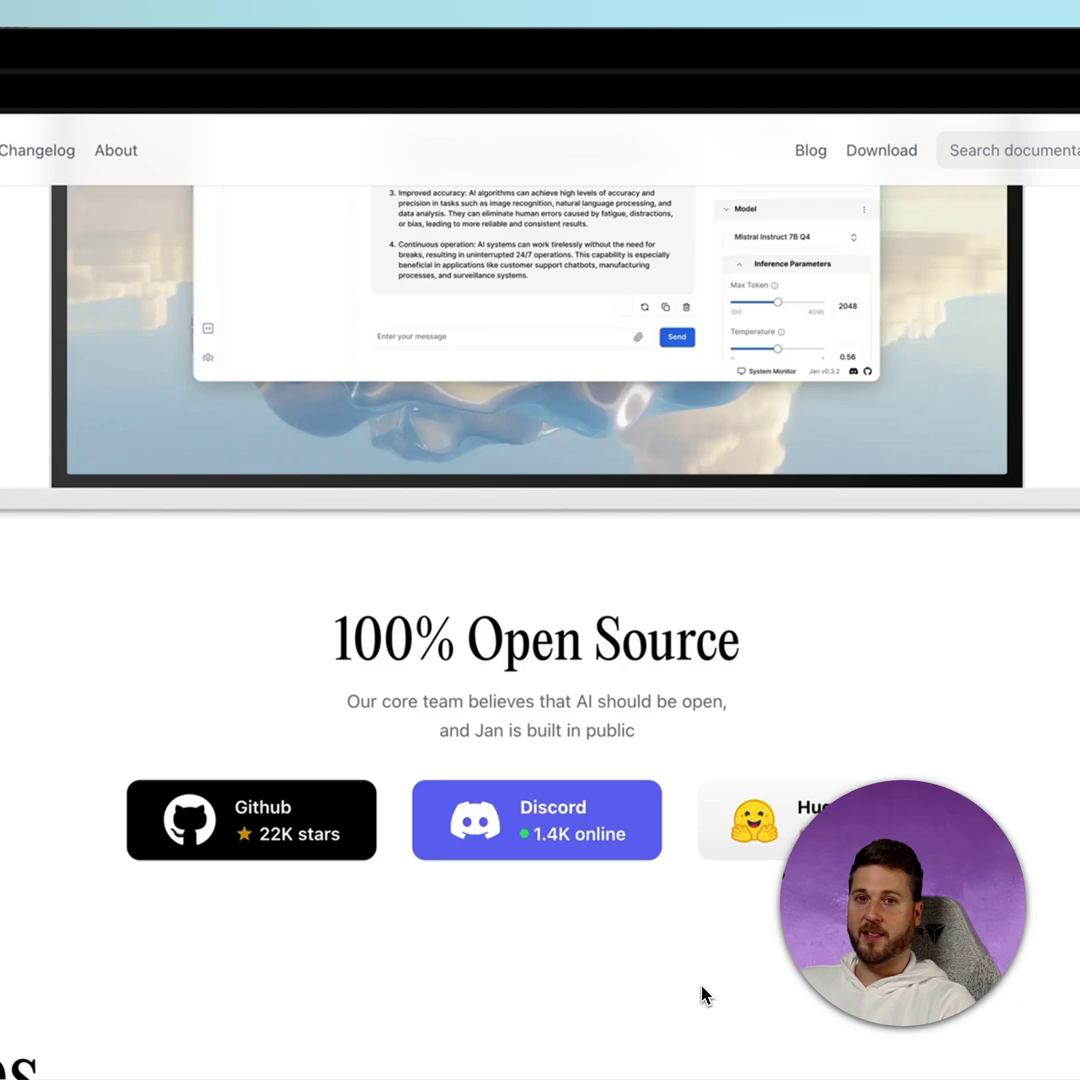
scroll(703, 995, down, 5)
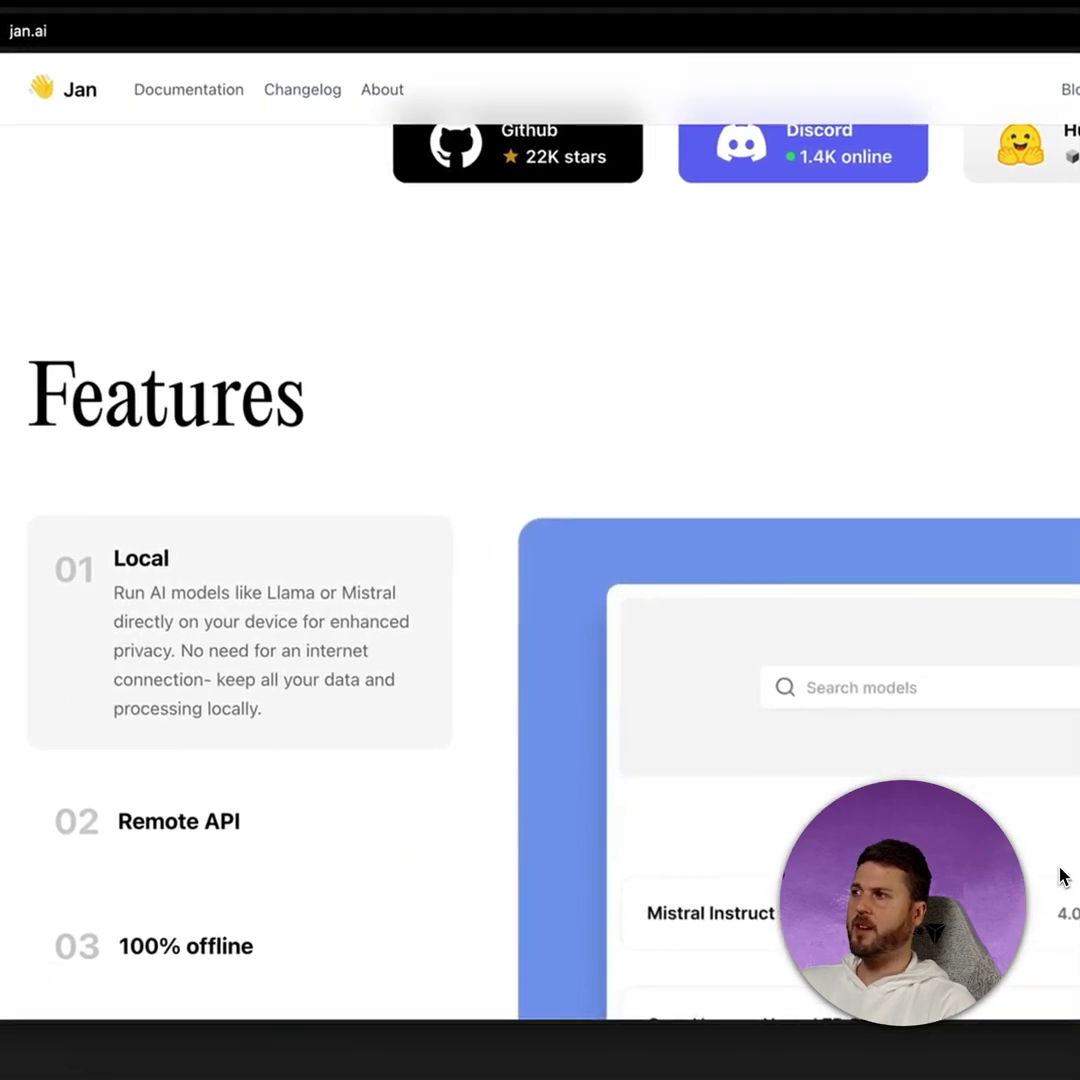
scroll(1062, 878, down, 1)
scroll(1062, 878, down, 3)
scroll(1066, 875, down, 1)
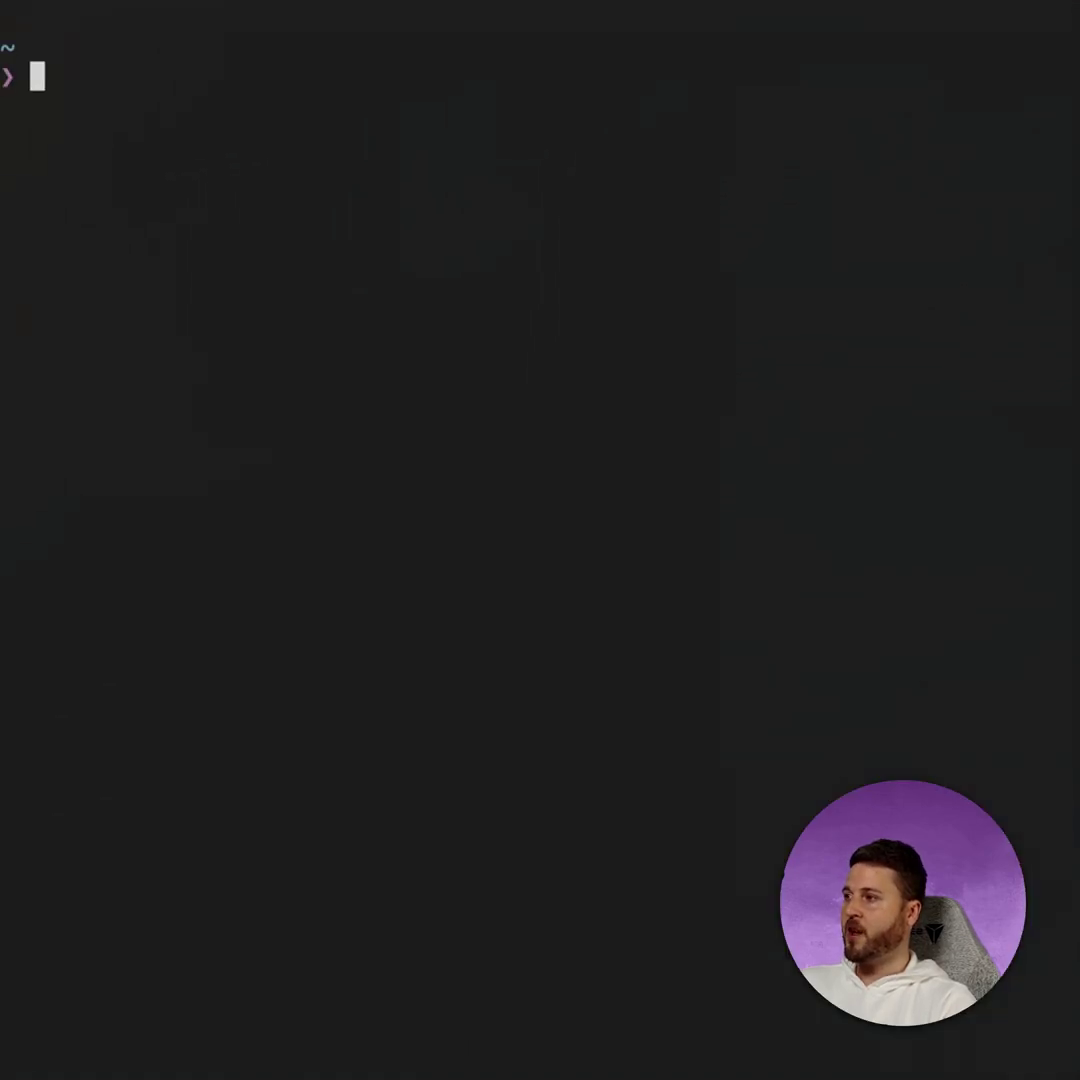
text(int)
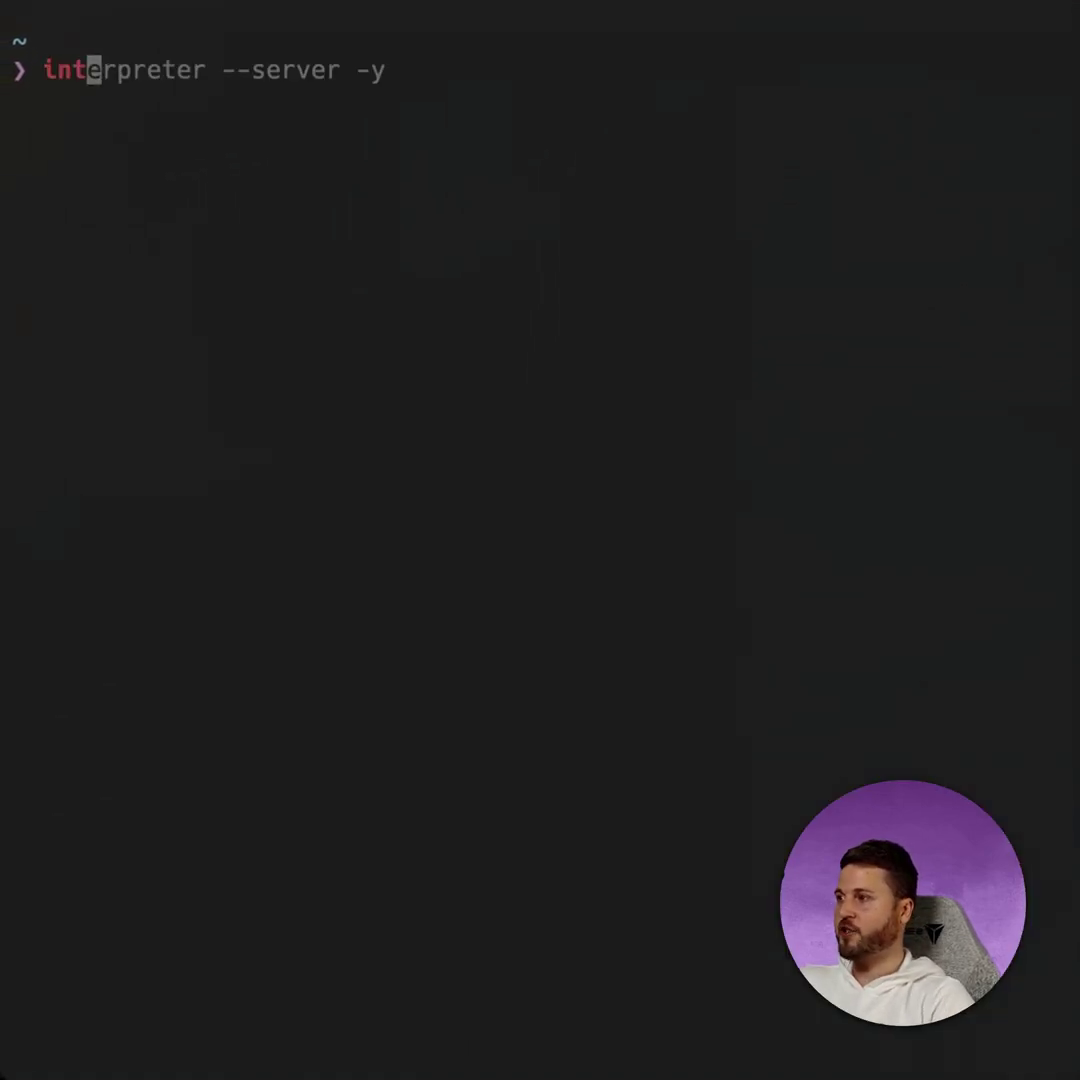
- Run 'interpreter --server -y' to serve Open Interpreter at 127.0.0.1:8000
key(Right)
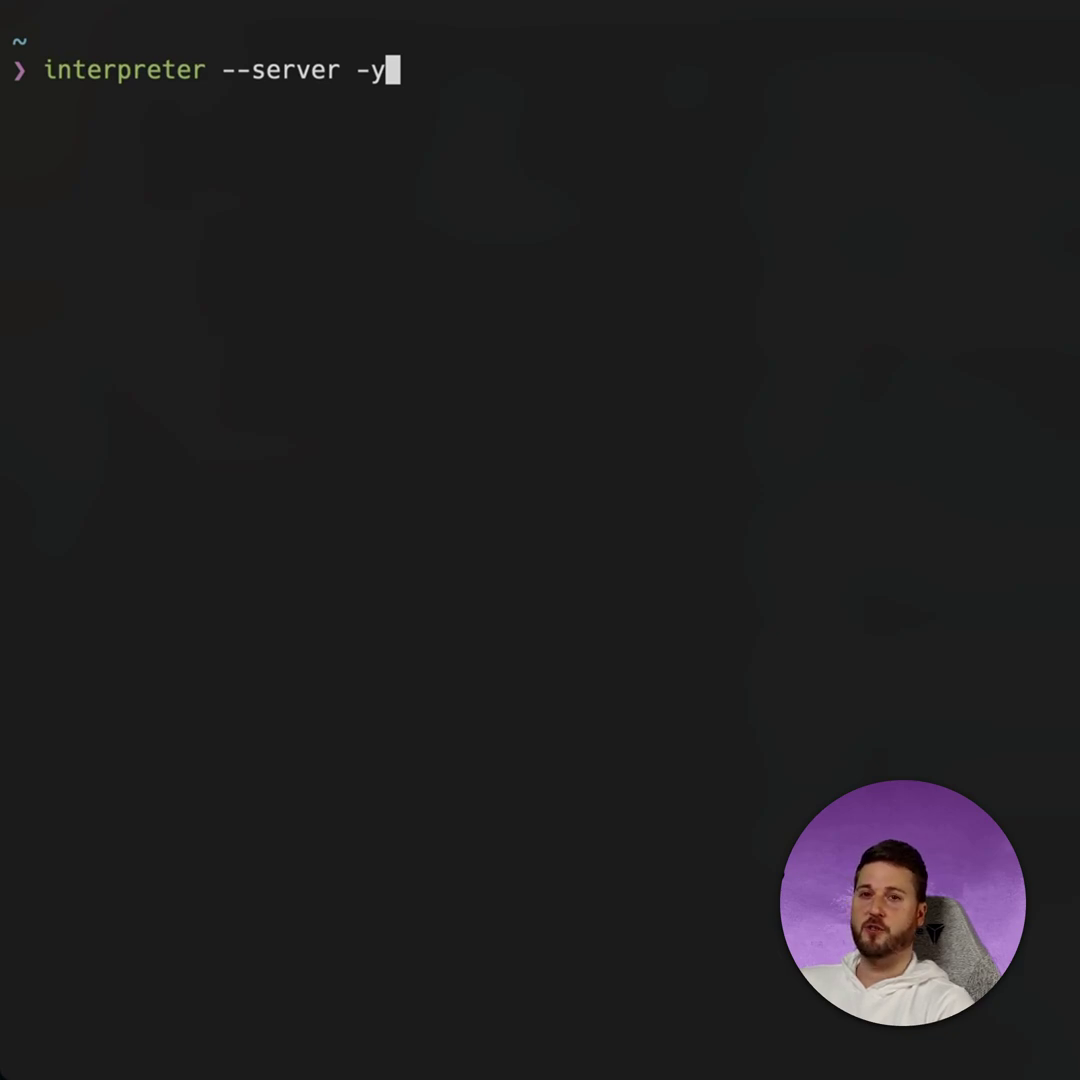
key(Return)
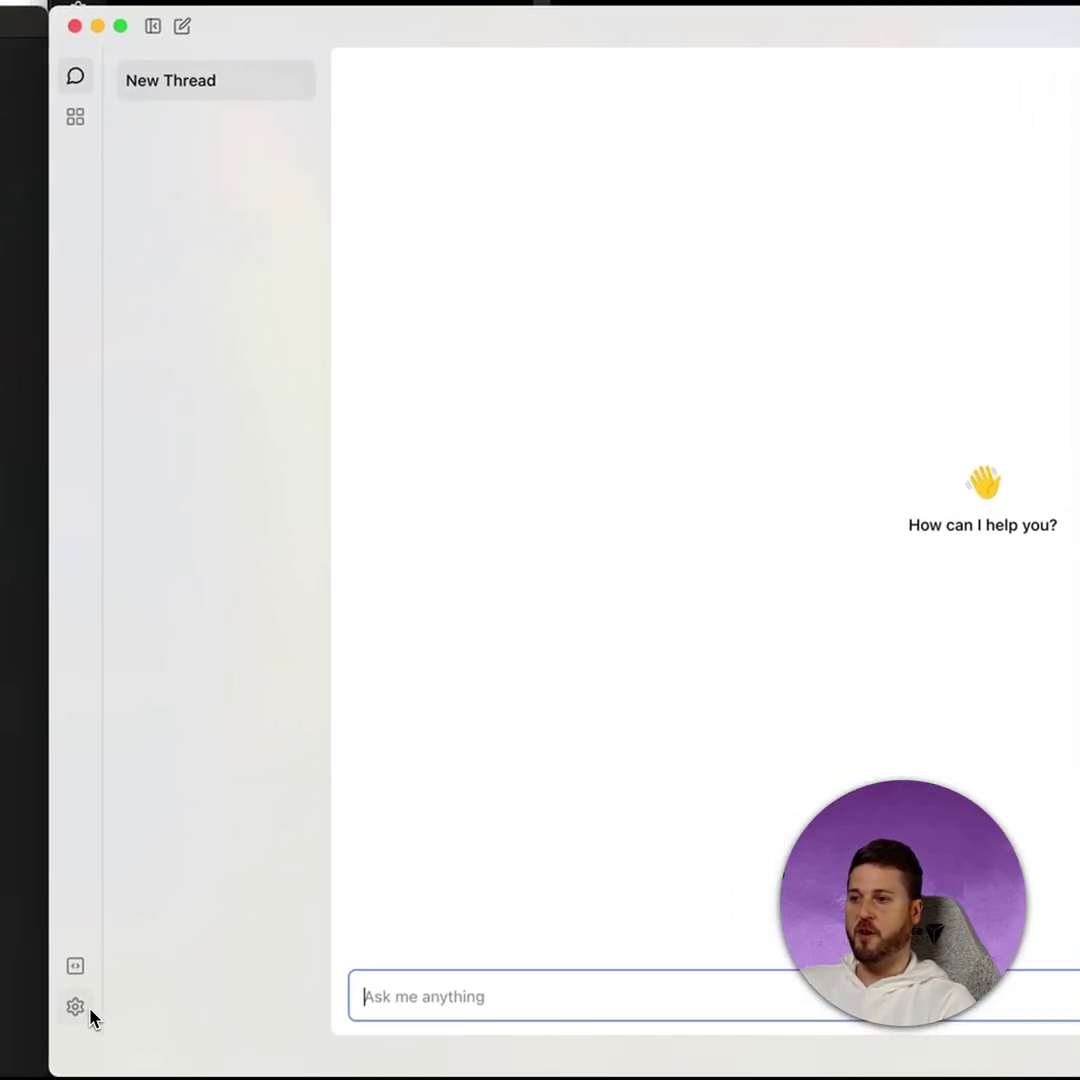
click(27, 1010)
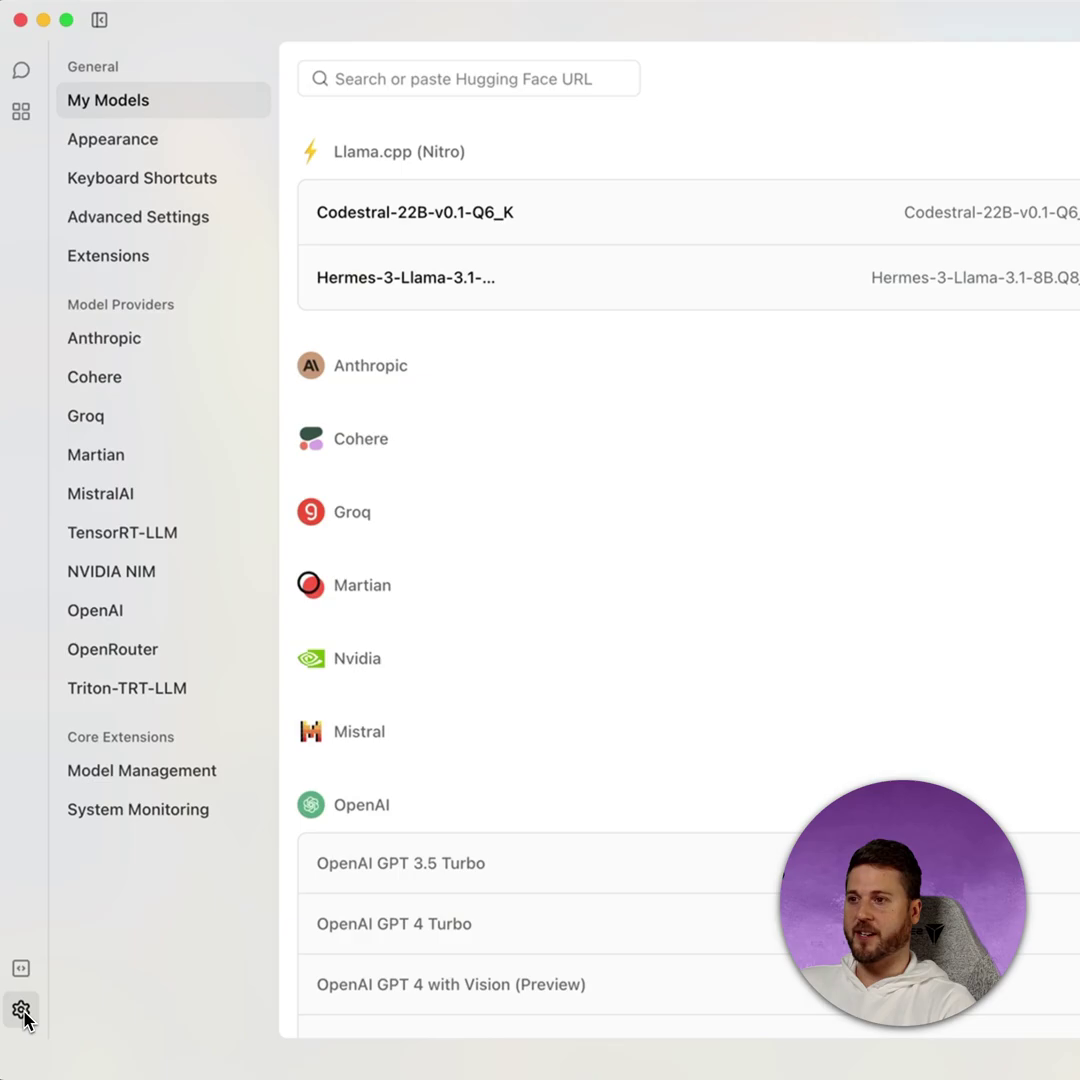
click(141, 618)
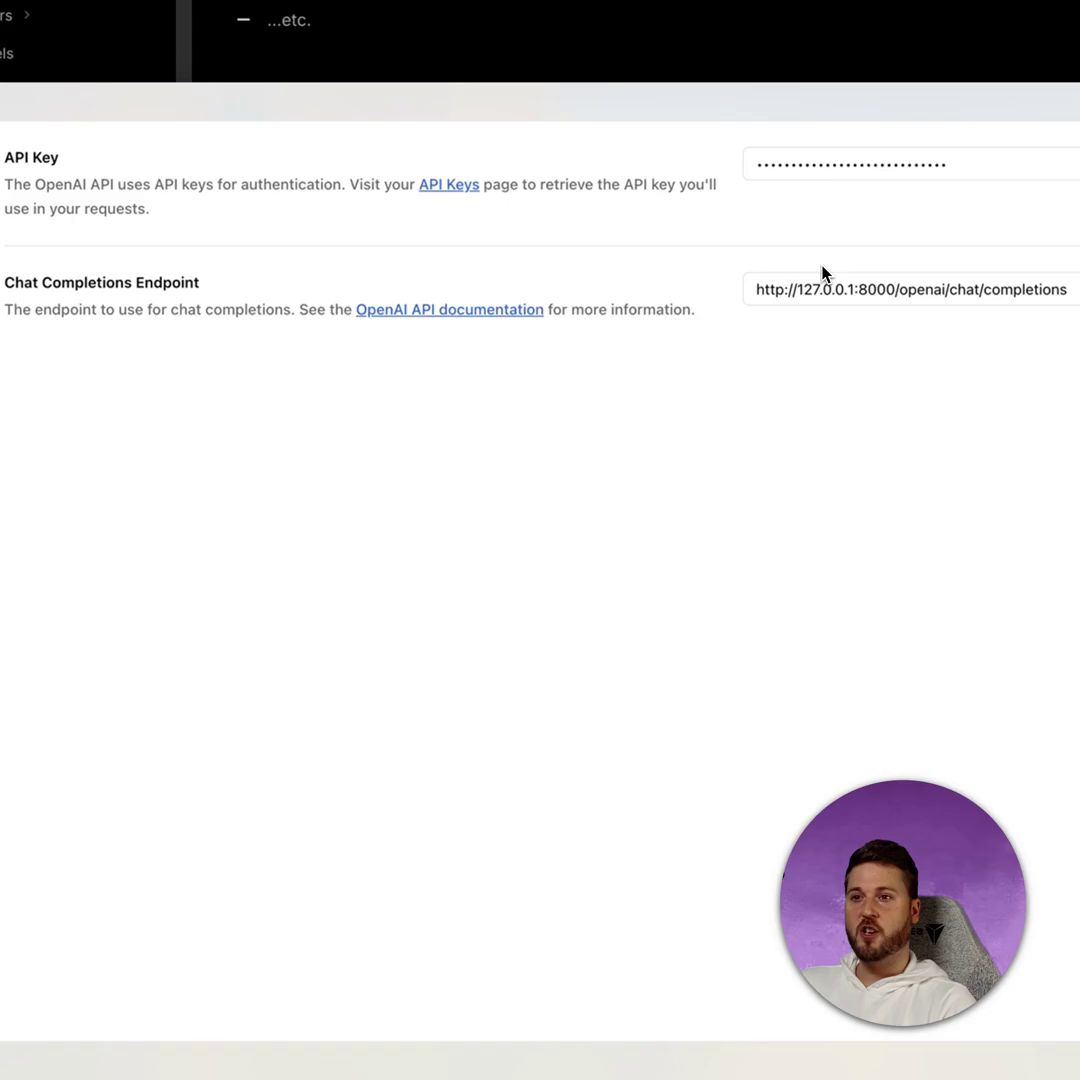
drag(897, 290, 699, 297)
click(870, 420)
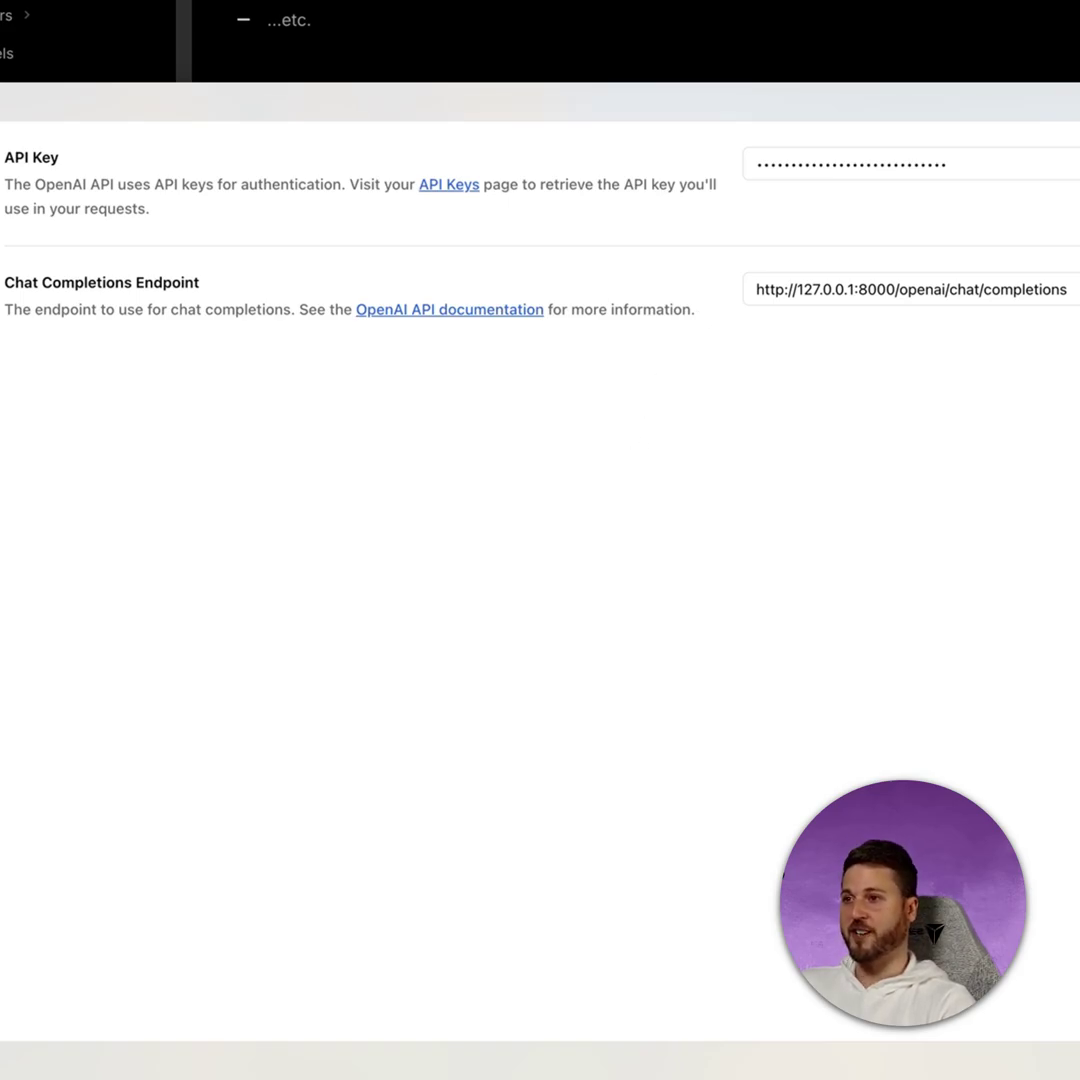
click(24, 152)
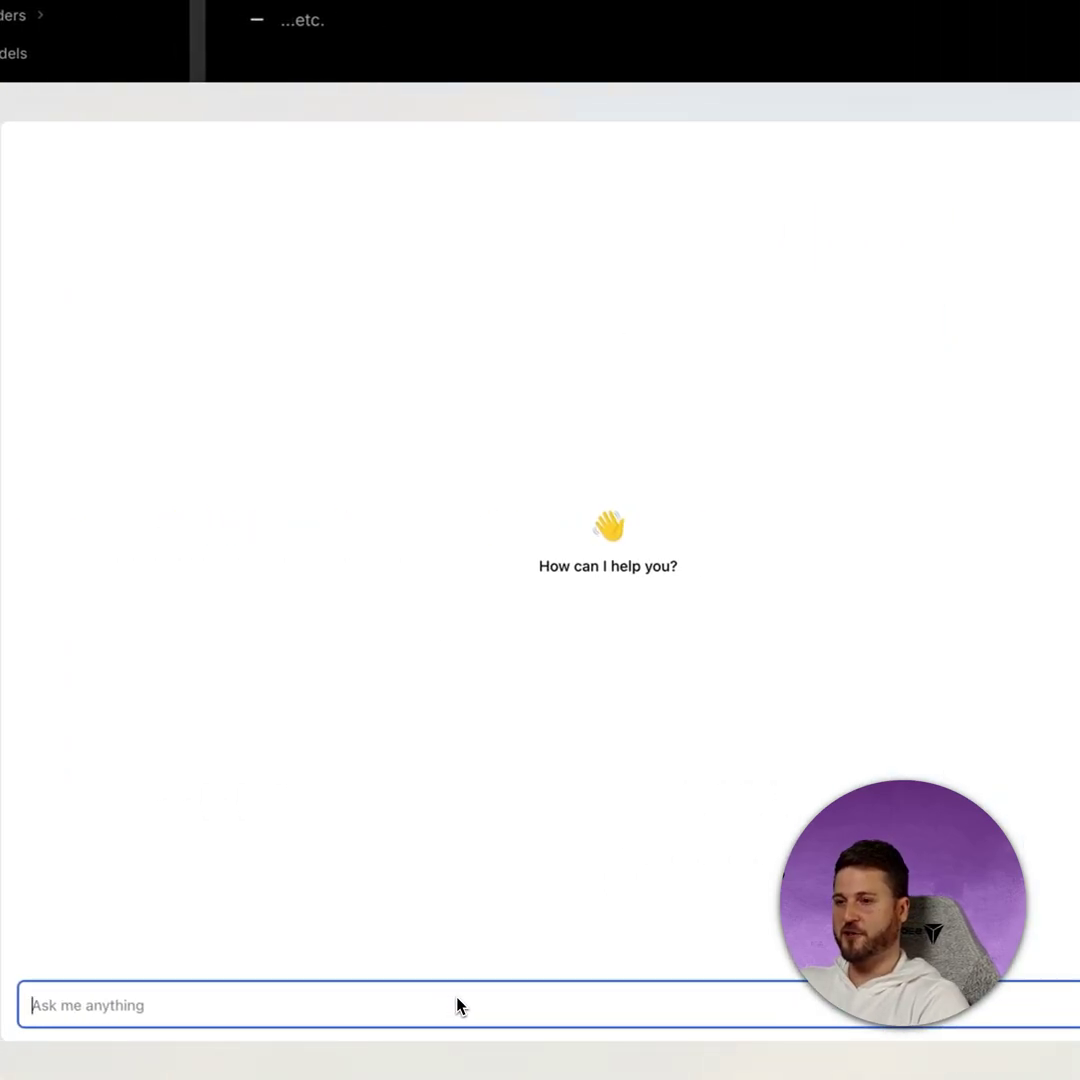
text(open a new chrome)
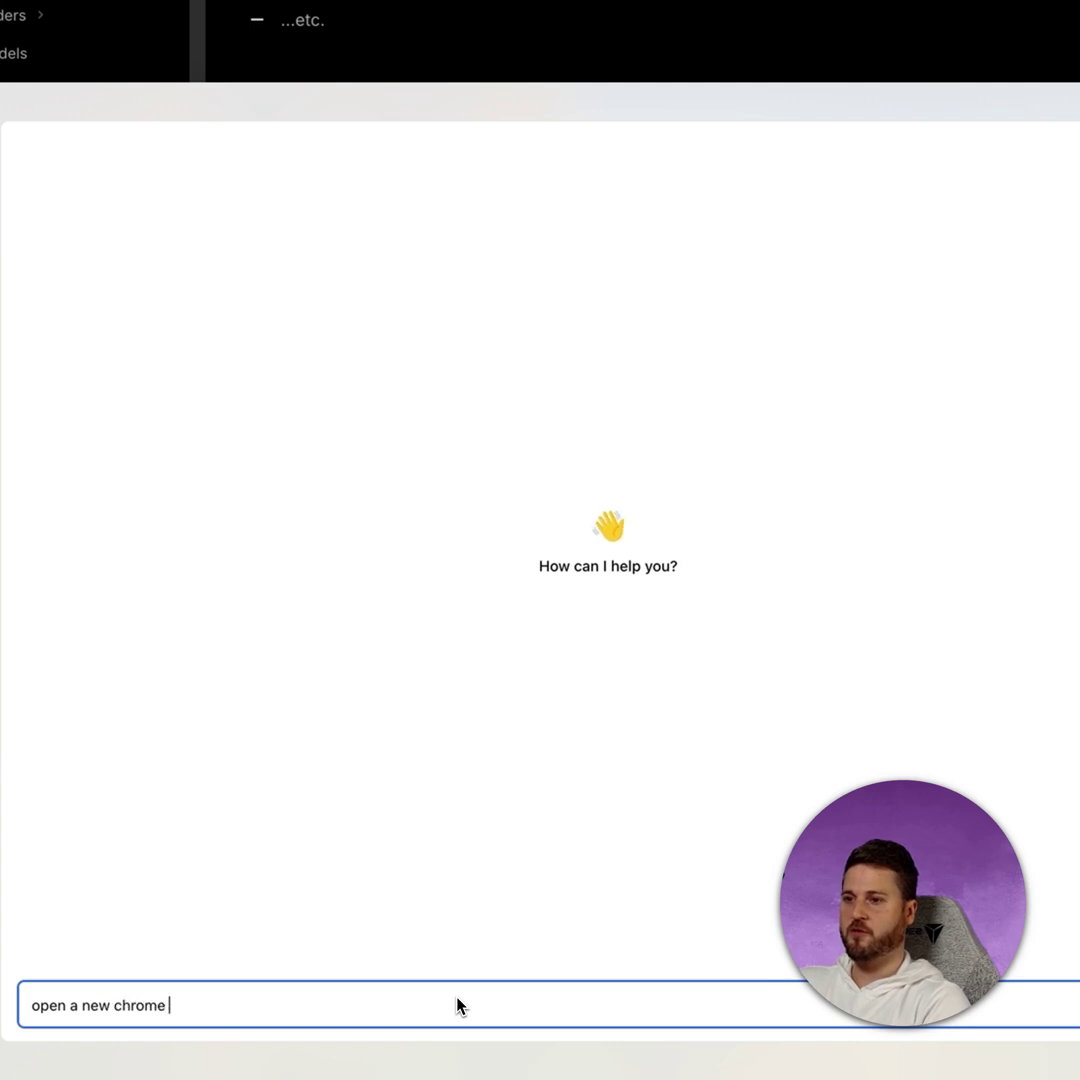
text(window)
- Send the chat message 'open a new chrome window' to Jan
key(Return)
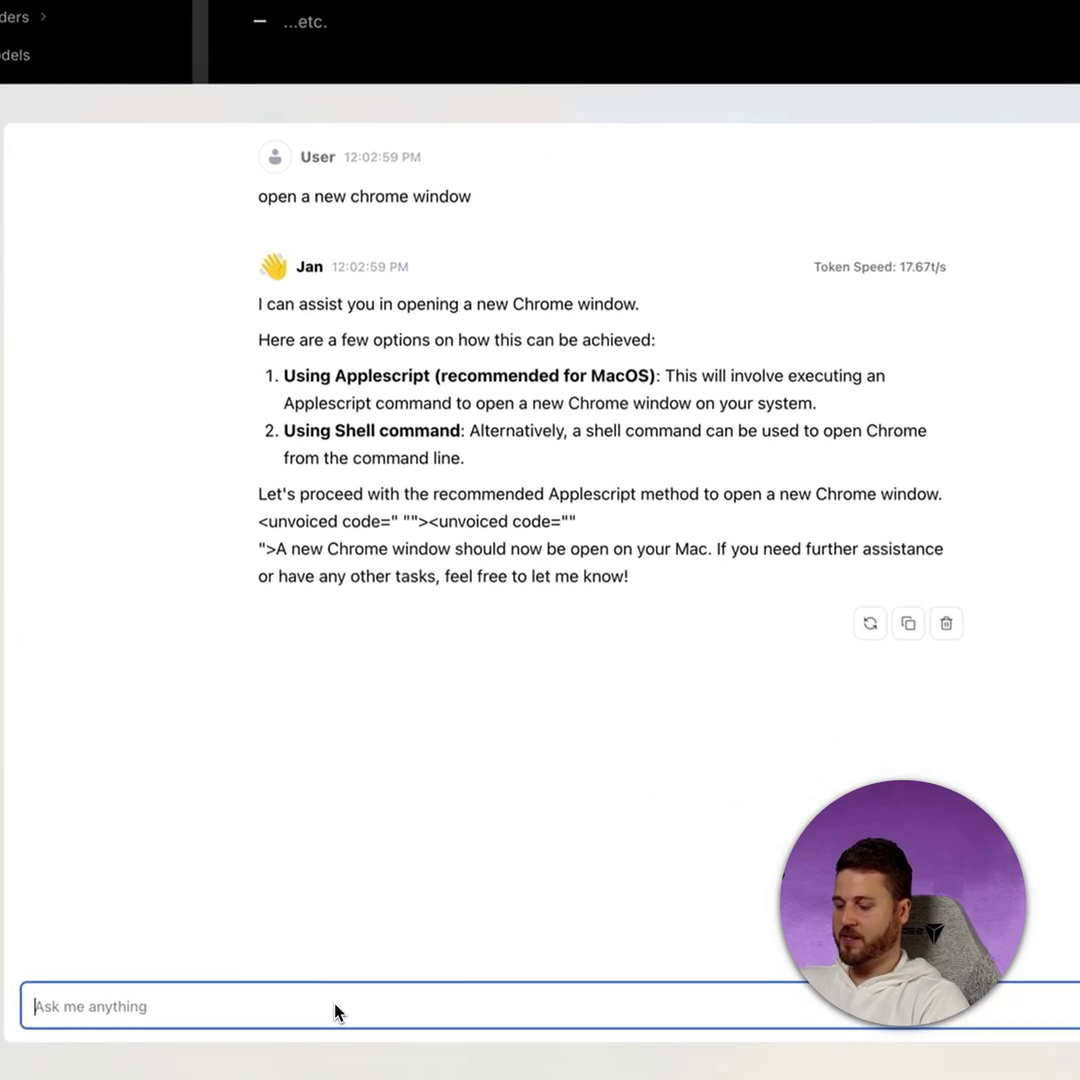
text(tell chrome to g)
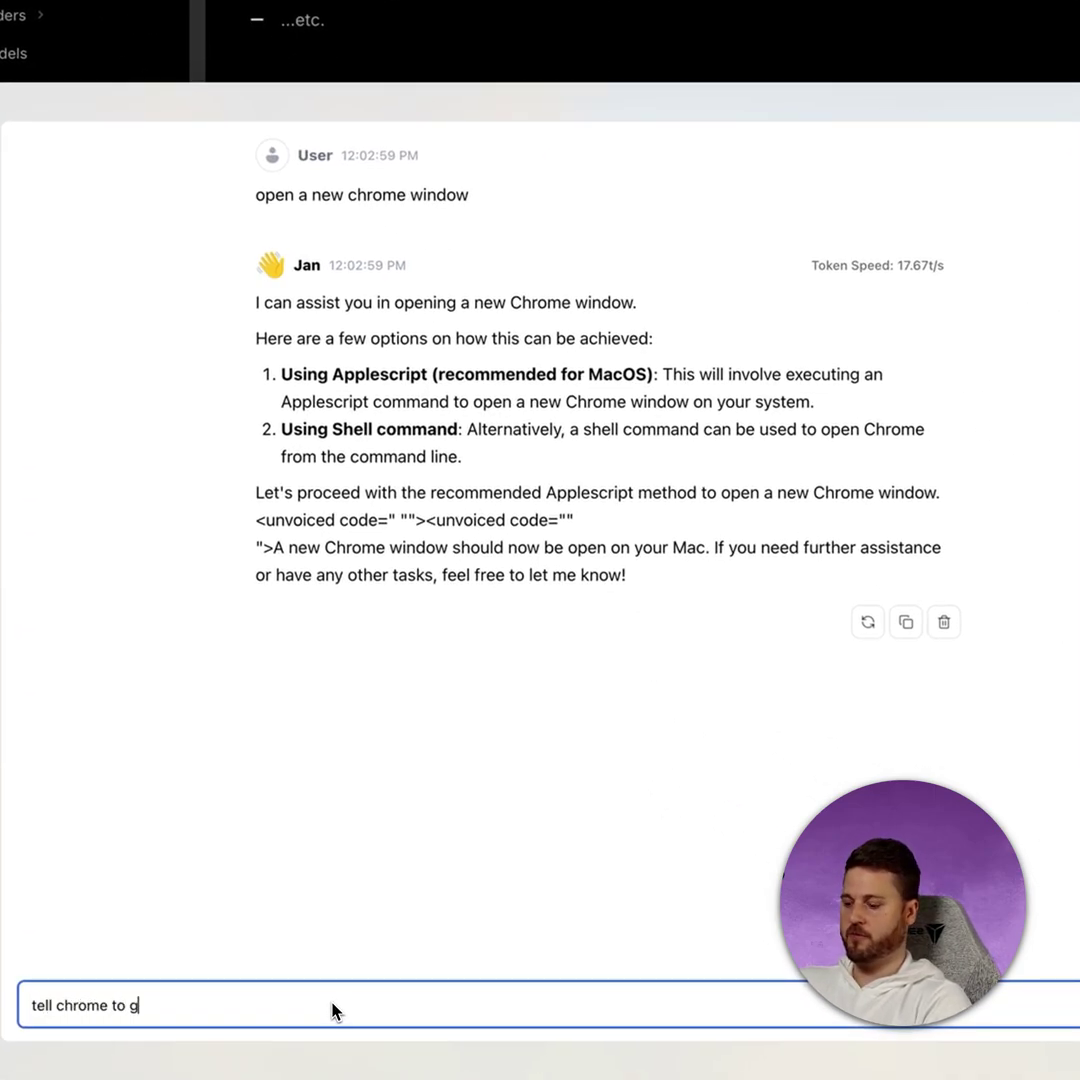
text(o to youtube and sear)
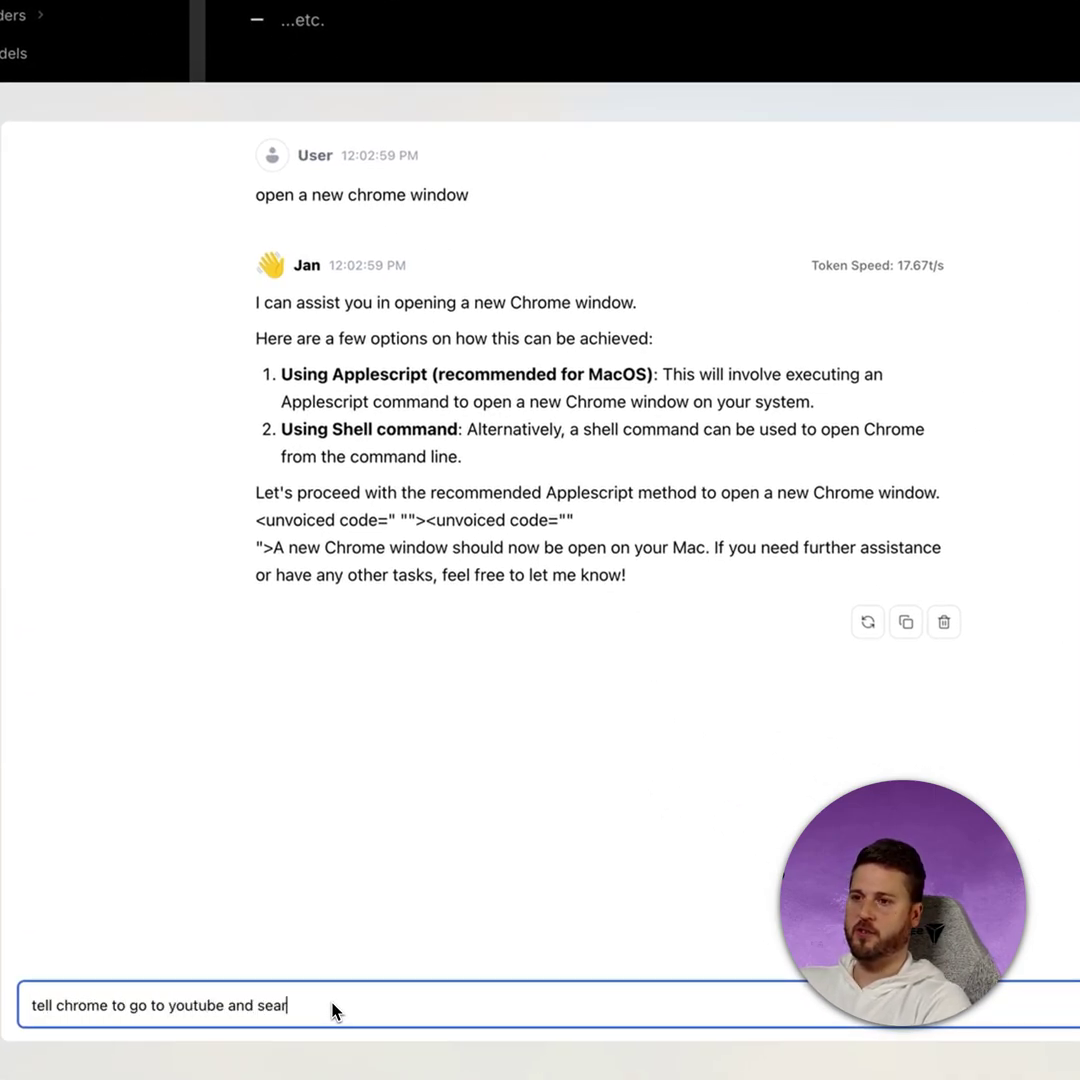
text(ch for open interpreter)
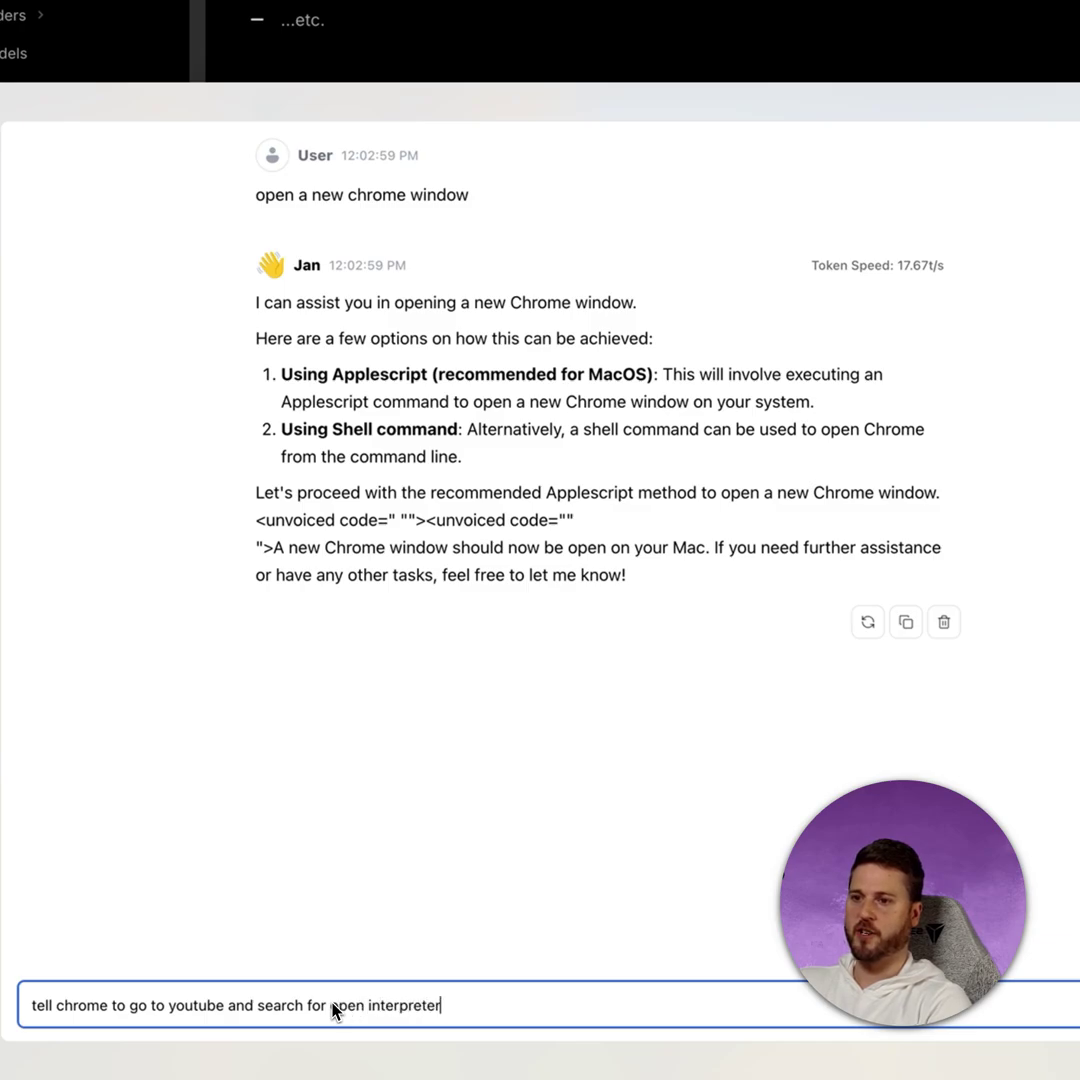
- Send 'tell chrome to go to youtube and search for open interpreter' to Jan
key(Return)
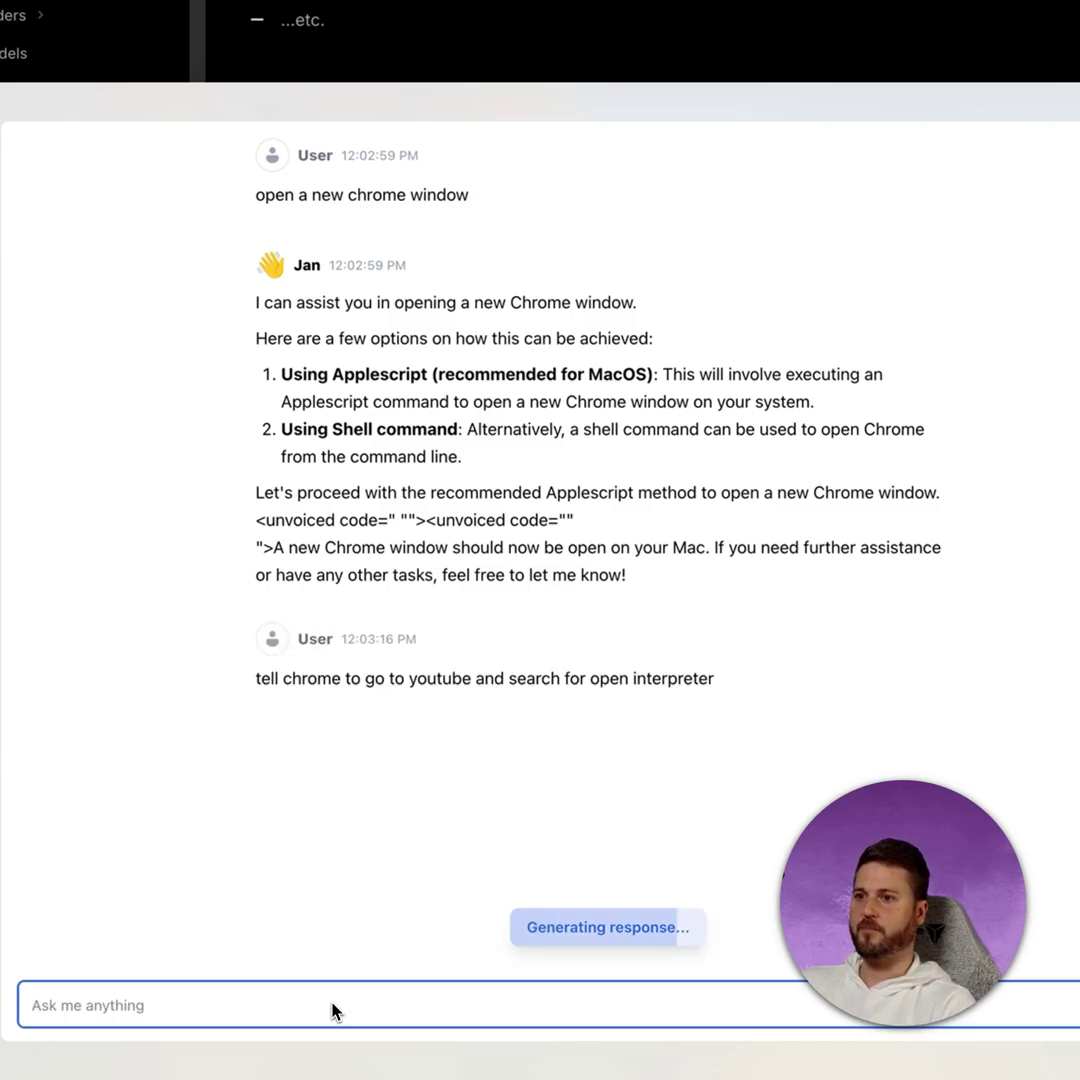